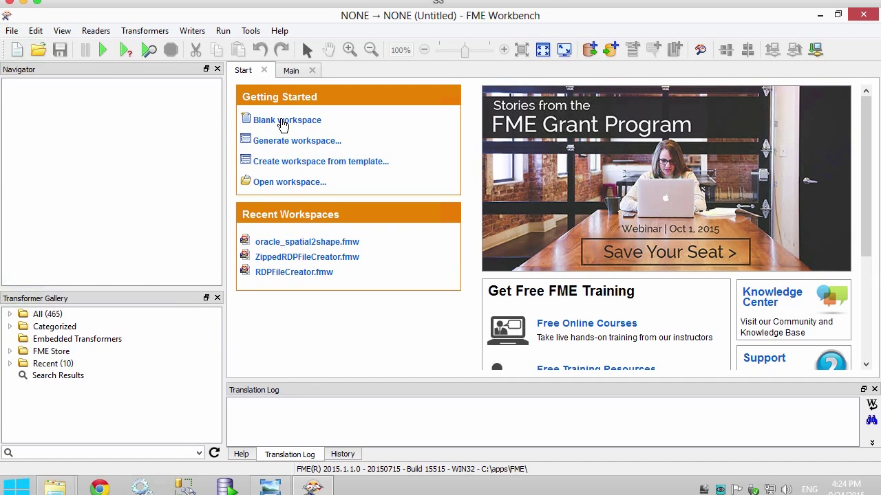
# - Create a new untitled blank workspace from the Getting Started section
pyautogui.click(282, 120)
# - Add a CSV reader with C:\Data\major_roads.csv as its dataset
pyautogui.click(99, 35)
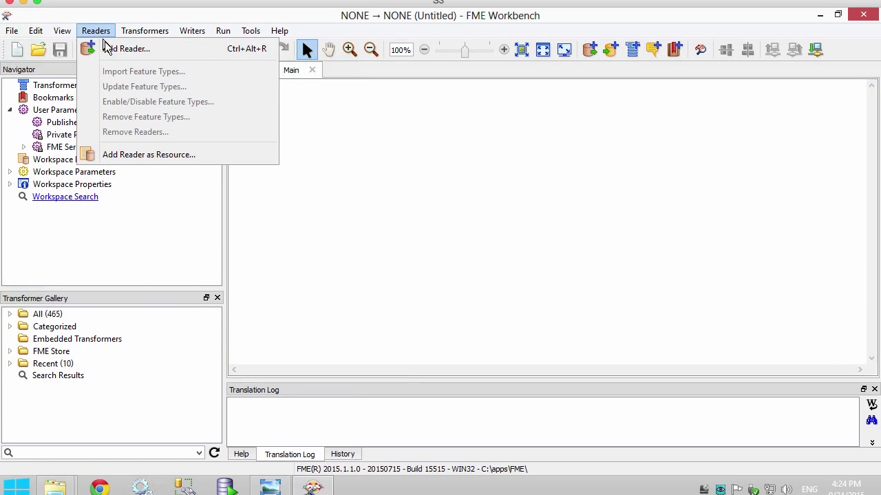
pyautogui.click(113, 47)
pyautogui.click(419, 203)
pyautogui.write('csv')
pyautogui.click(419, 228)
pyautogui.click(557, 223)
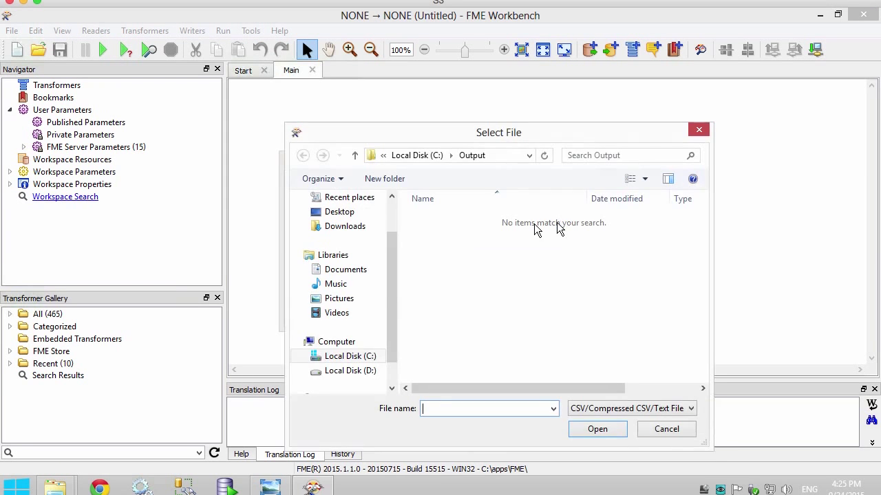
pyautogui.click(436, 155)
pyautogui.doubleClick(434, 262)
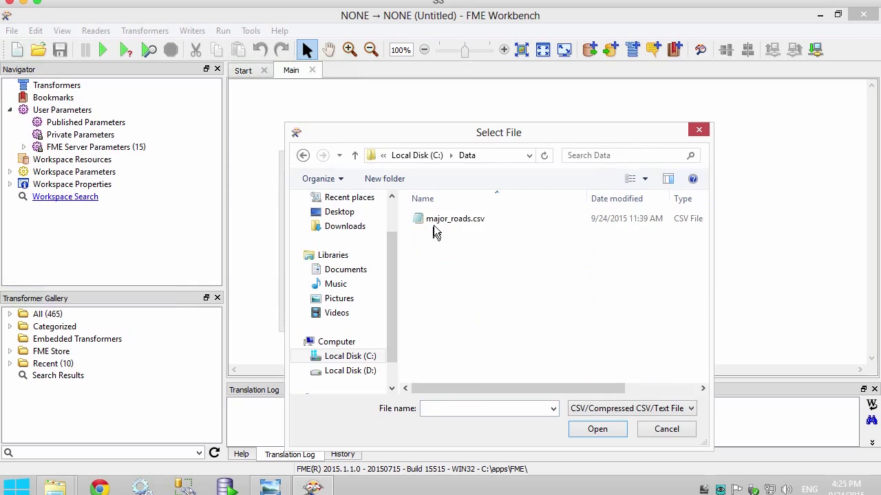
pyautogui.doubleClick(435, 219)
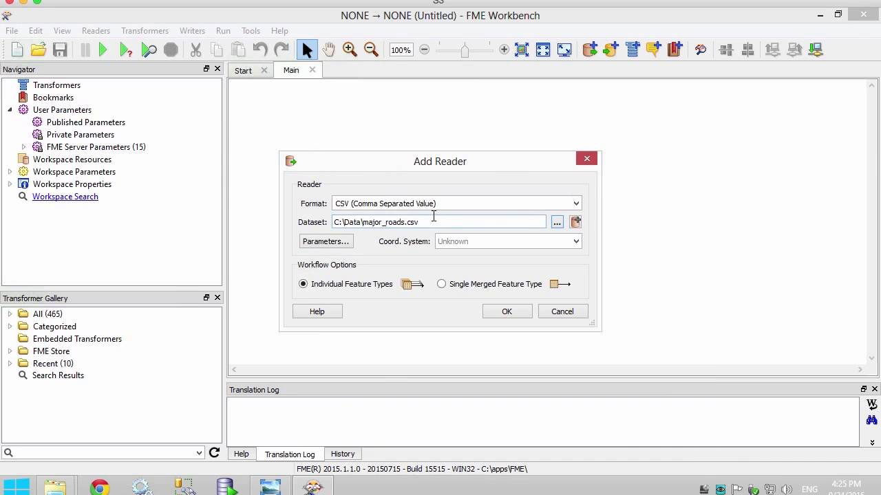
# - In the CSV parameters, type x as x_coordinate and y as y_coordinate
pyautogui.click(335, 243)
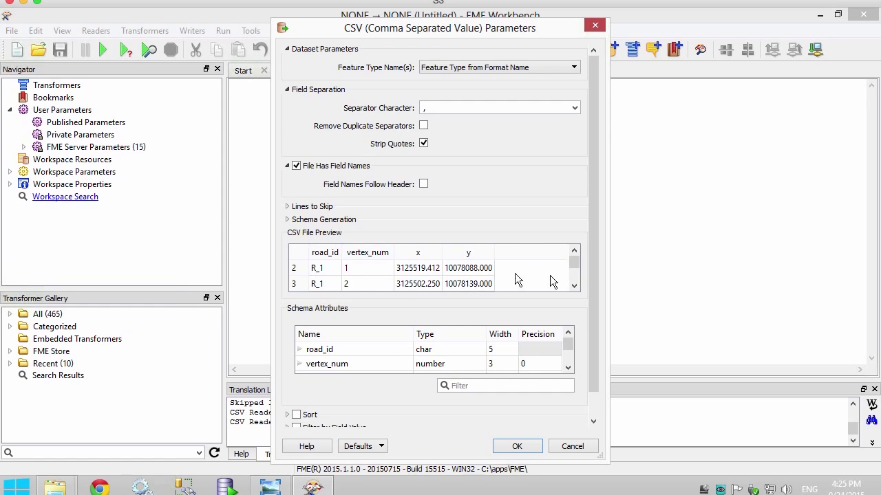
pyautogui.click(574, 285)
pyautogui.click(573, 285)
pyautogui.click(573, 285)
pyautogui.click(573, 285)
pyautogui.click(573, 285)
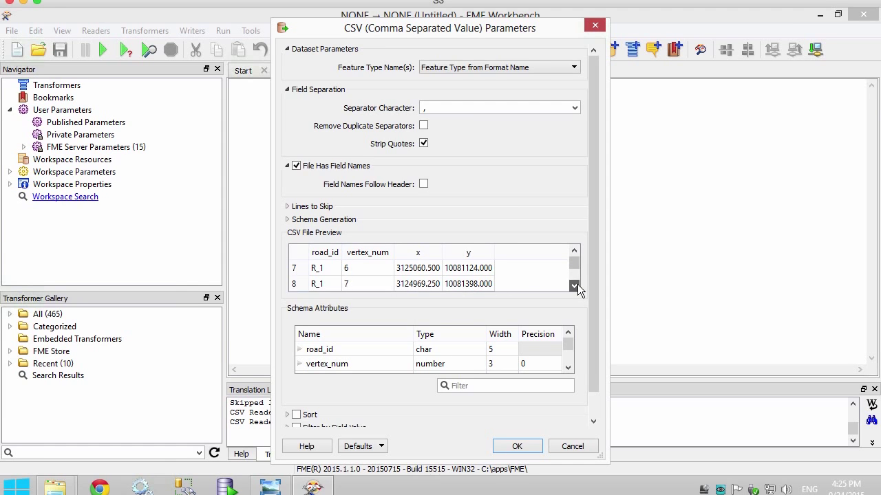
pyautogui.click(568, 368)
pyautogui.click(568, 368)
pyautogui.click(471, 353)
pyautogui.click(456, 438)
pyautogui.click(469, 372)
pyautogui.click(470, 368)
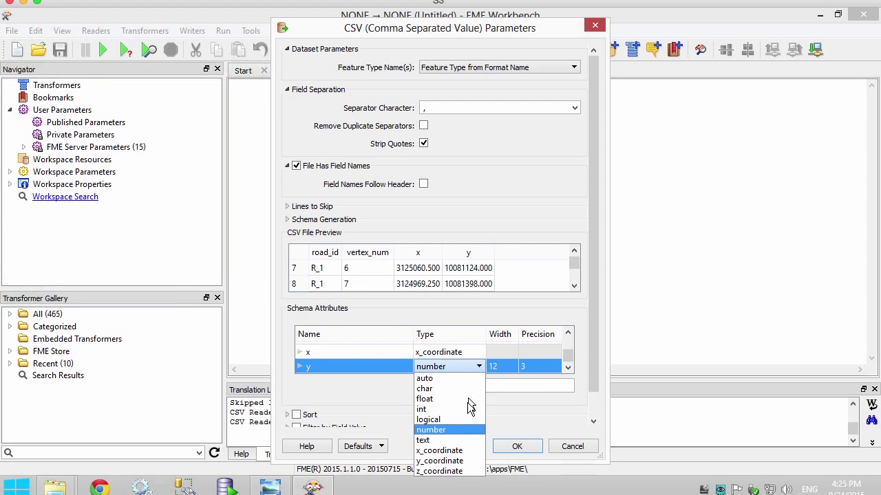
pyautogui.click(460, 461)
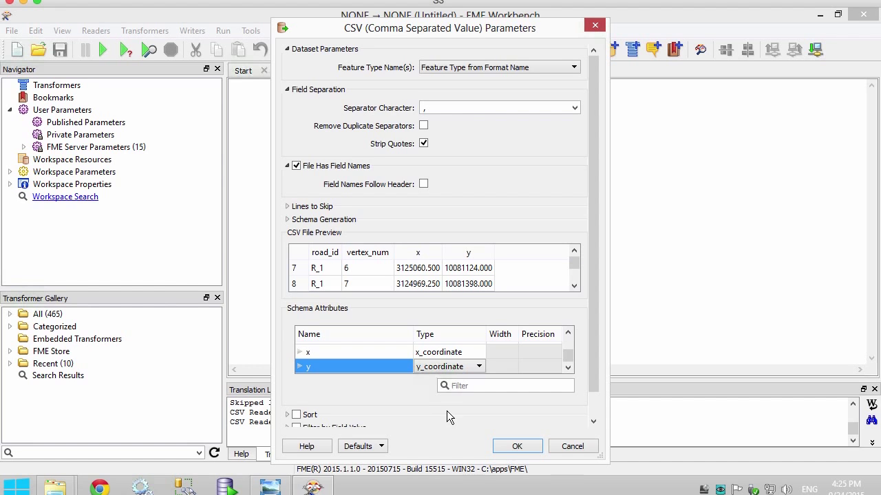
pyautogui.click(516, 447)
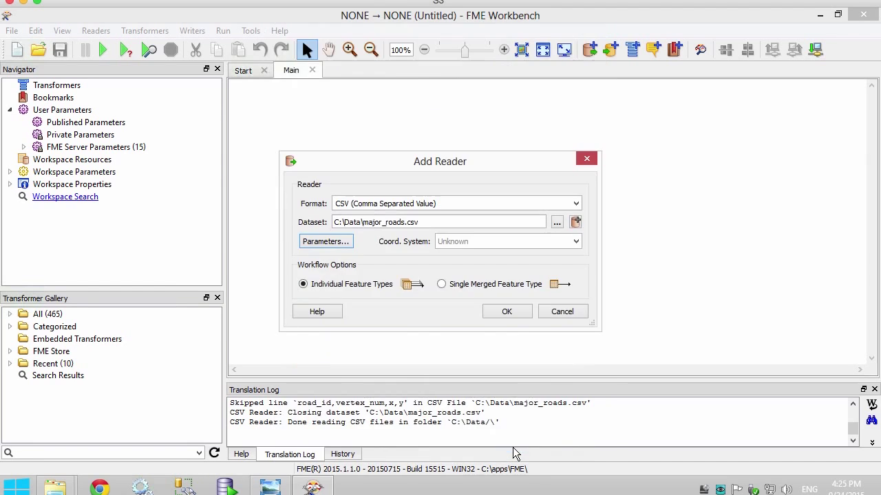
# - Add the major_roads CSV reader, connect an Inspector to its feature type, and run the translation
pyautogui.click(508, 311)
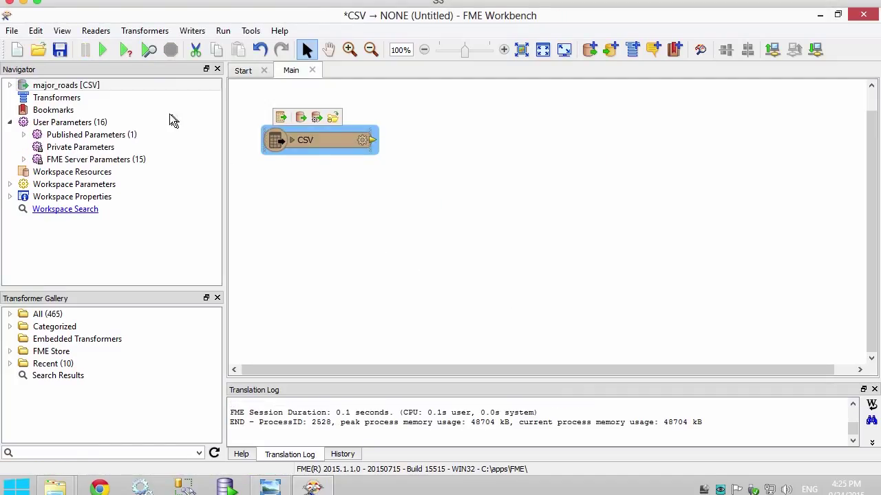
pyautogui.click(149, 50)
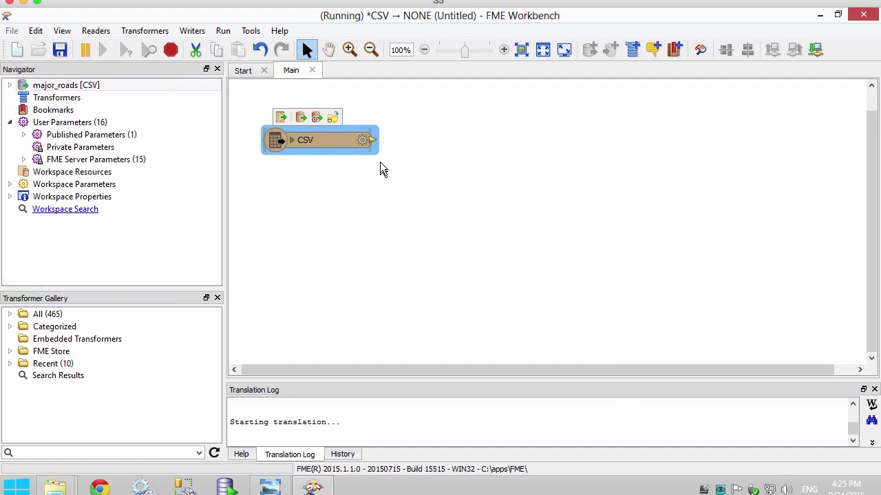
pyautogui.rightClick(346, 143)
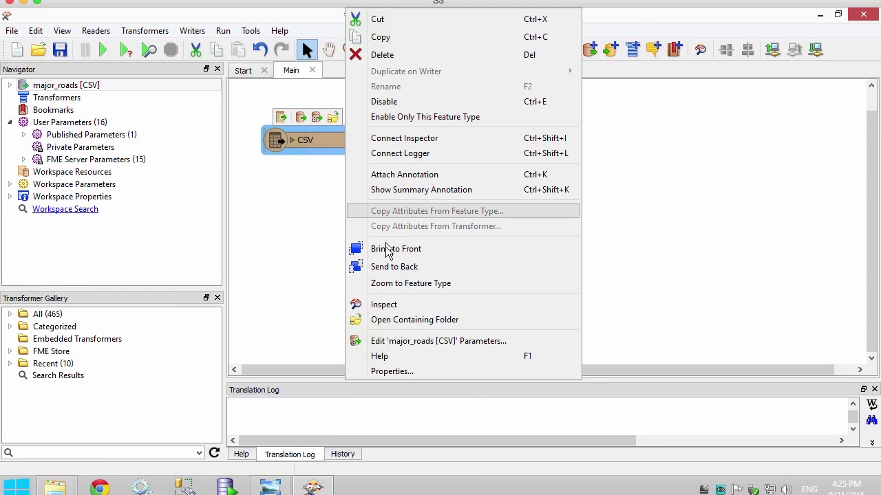
pyautogui.click(402, 140)
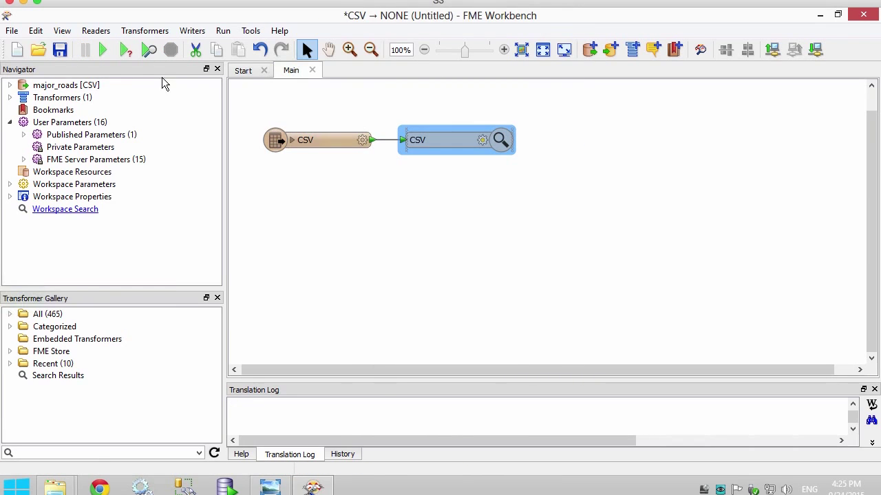
pyautogui.click(102, 50)
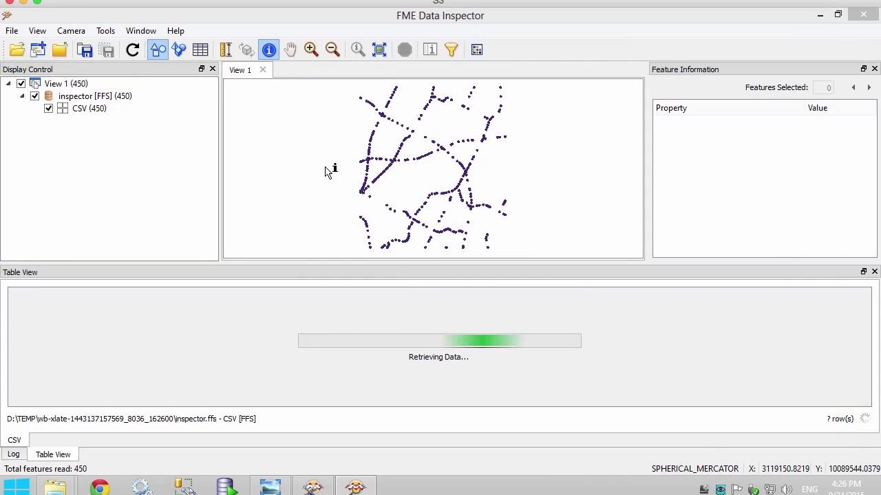
# - Zoom in on the 450 road vertex points in Data Inspector
pyautogui.click(311, 52)
pyautogui.click(338, 110)
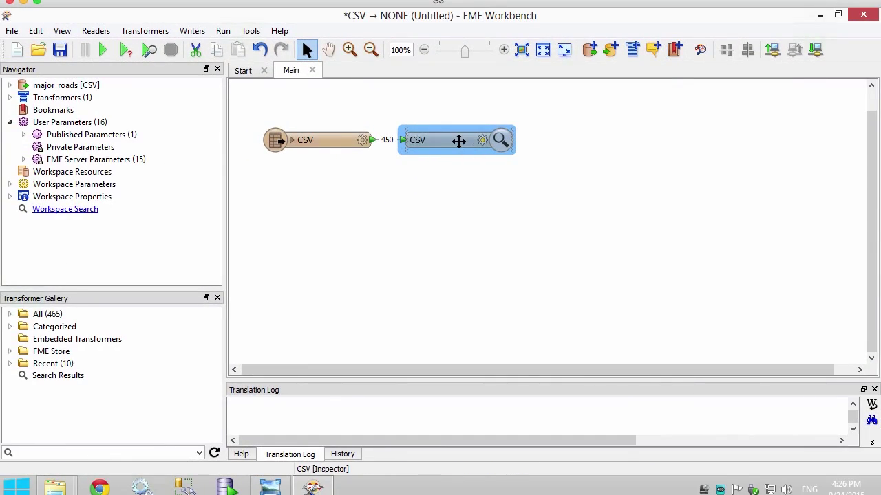
# - Swap the Inspector for a PointConnector, run, and view its single Line output feature
pyautogui.press('Delete')
pyautogui.write('pointconn')
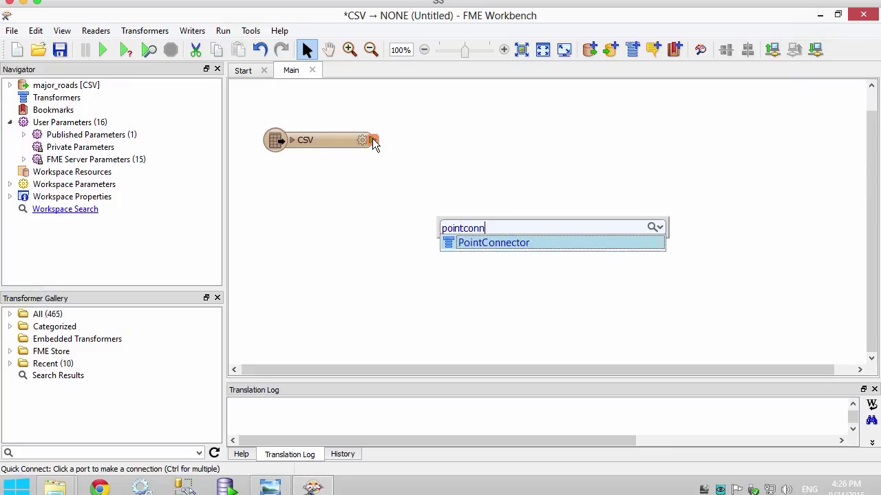
pyautogui.press('Return')
pyautogui.click(126, 49)
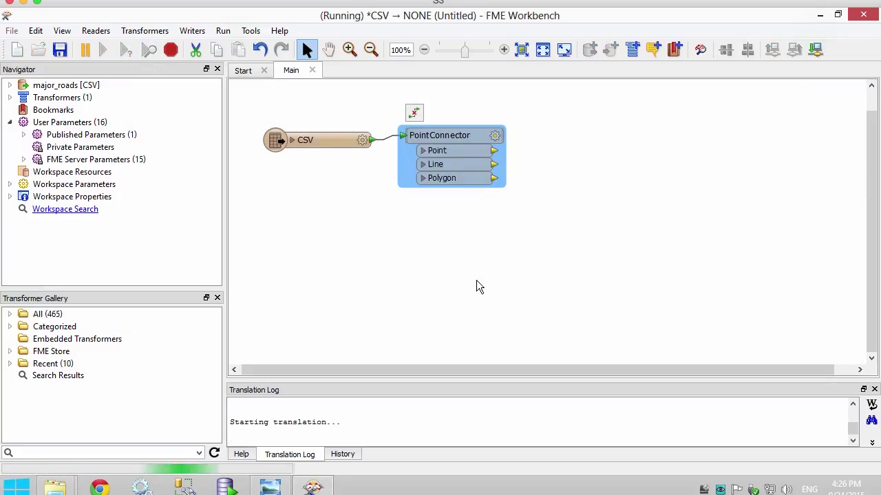
pyautogui.click(505, 166)
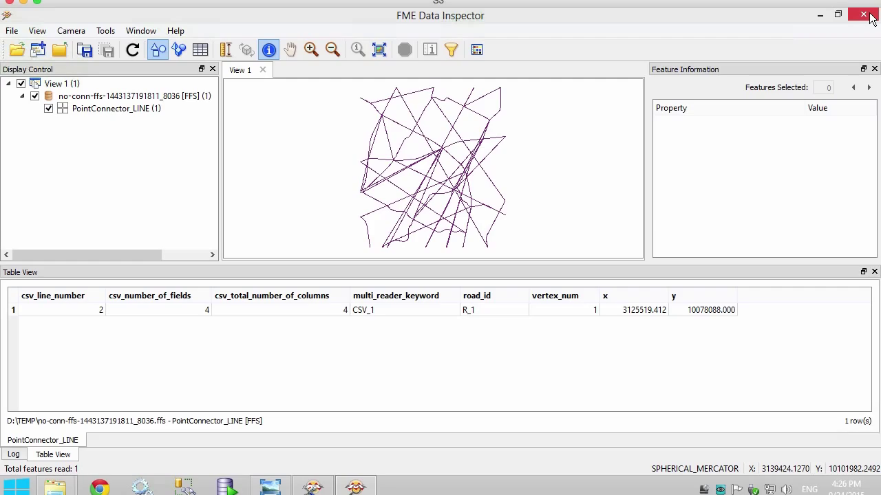
pyautogui.click(868, 17)
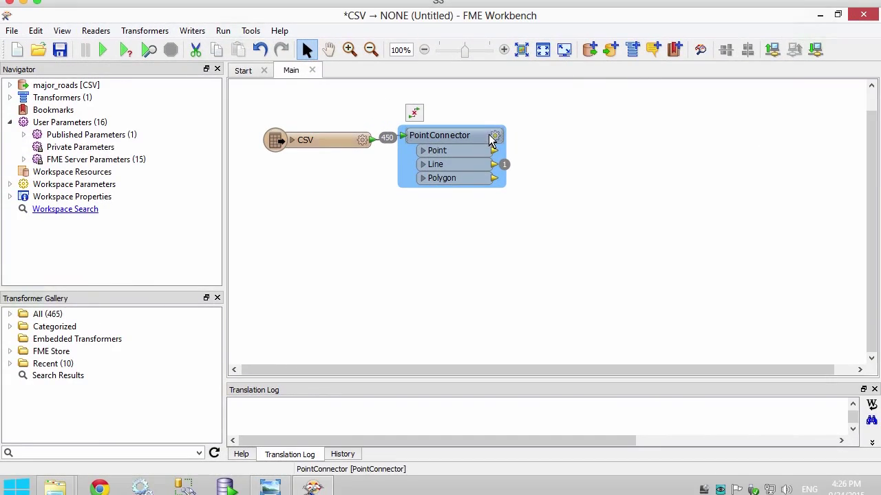
# - Set road_id as the PointConnector's Connection Break Attribute and rerun, yielding 48 road lines
pyautogui.click(494, 136)
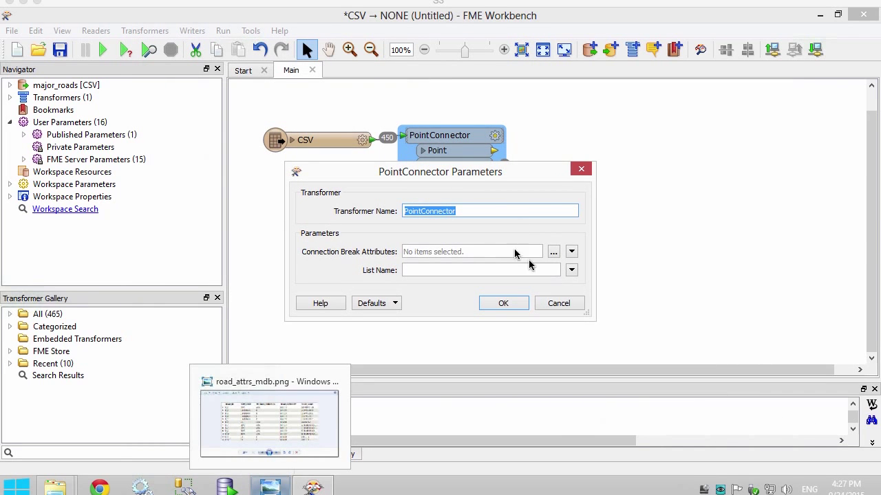
pyautogui.click(555, 252)
pyautogui.click(328, 172)
pyautogui.click(498, 331)
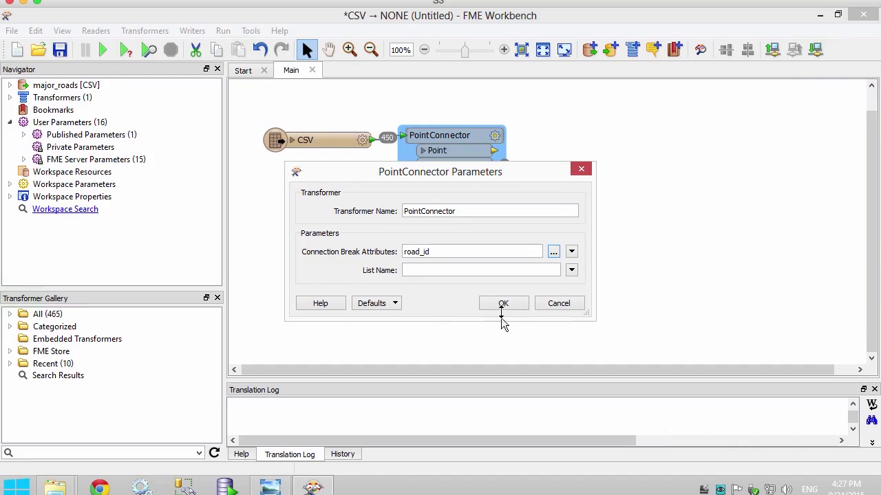
pyautogui.click(504, 307)
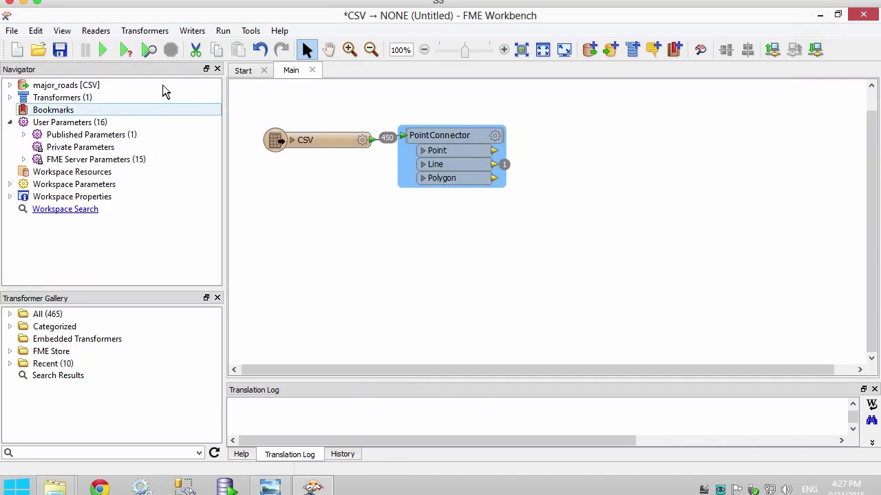
pyautogui.click(151, 52)
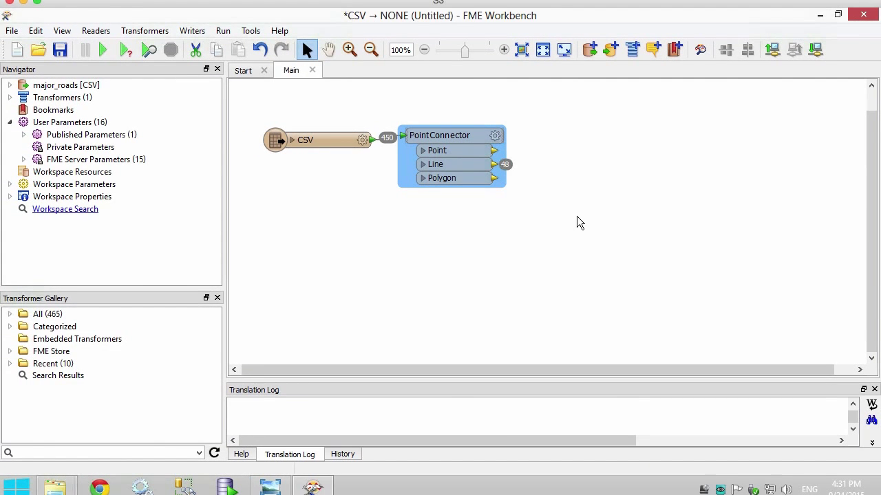
# - Add a Joiner after the Line output, reading the major_roads table from Microsoft Access C:\Data\road_attrs.mdb
pyautogui.click(496, 168)
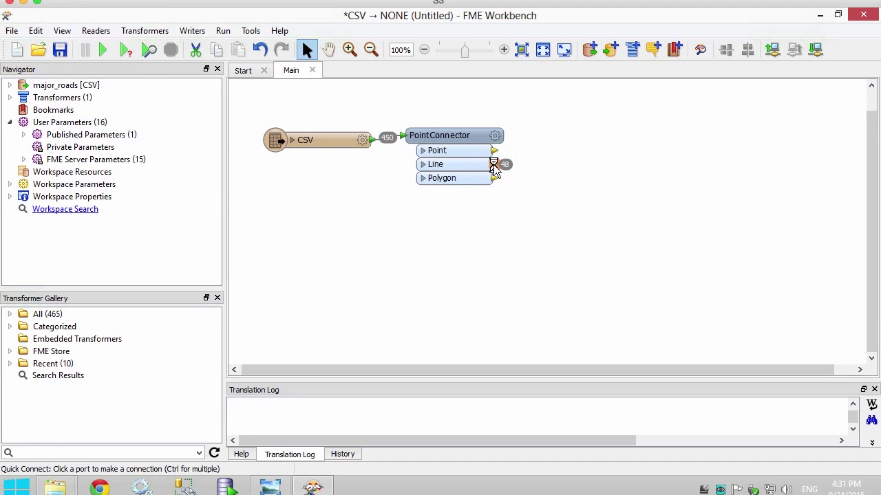
pyautogui.write('joiner')
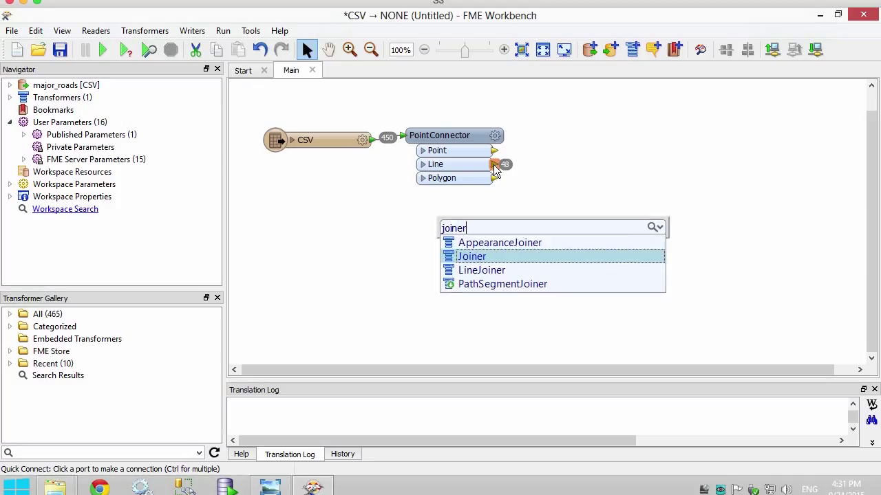
pyautogui.press('Return')
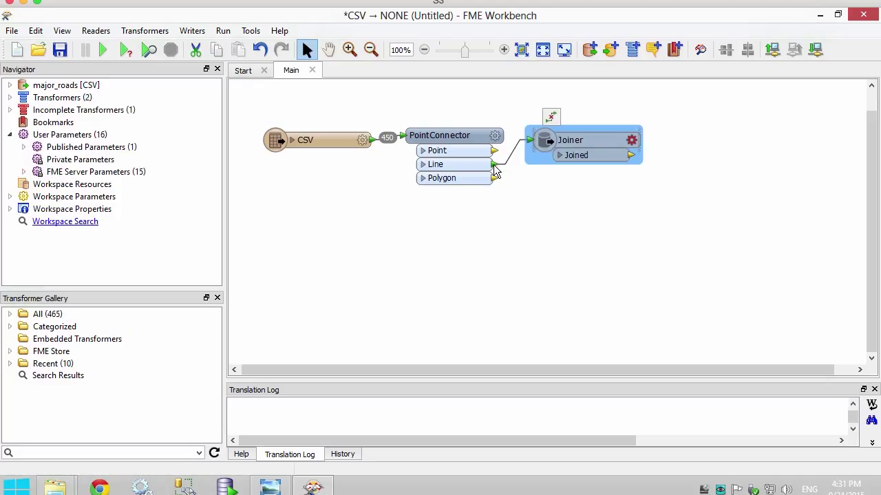
pyautogui.click(632, 141)
pyautogui.click(455, 112)
pyautogui.write('acces')
pyautogui.press('Return')
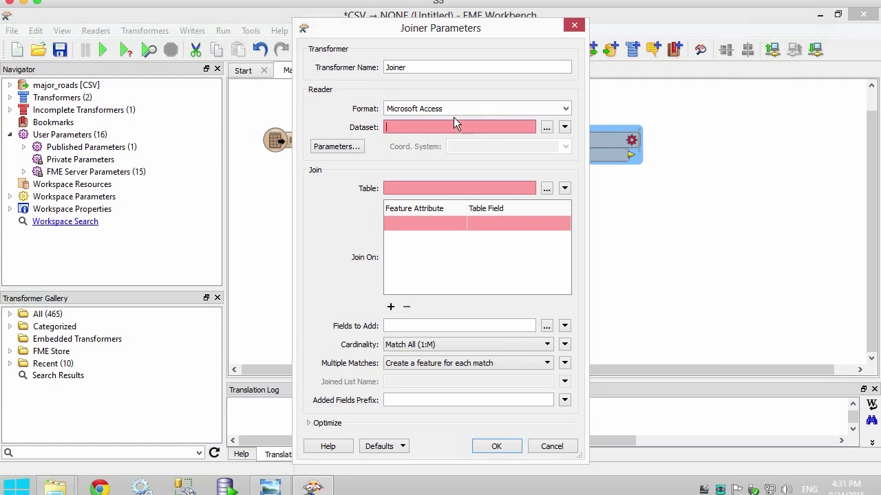
pyautogui.click(546, 127)
pyautogui.doubleClick(541, 127)
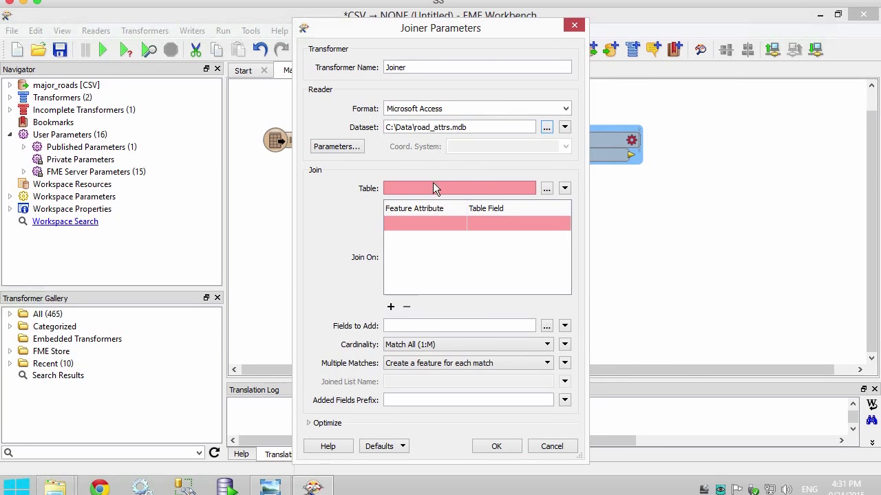
pyautogui.click(546, 187)
pyautogui.doubleClick(399, 170)
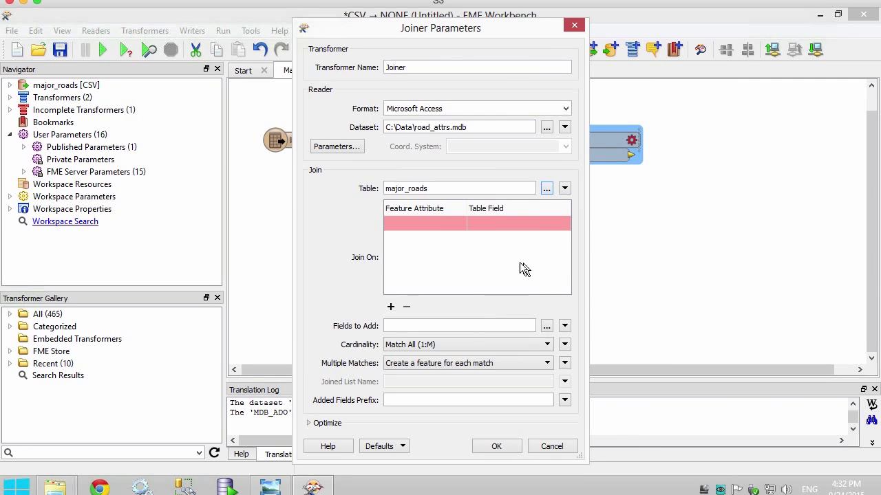
# - Join on road_id = ROAD_ID and add all five table columns
pyautogui.click(455, 223)
pyautogui.moveTo(506, 240)
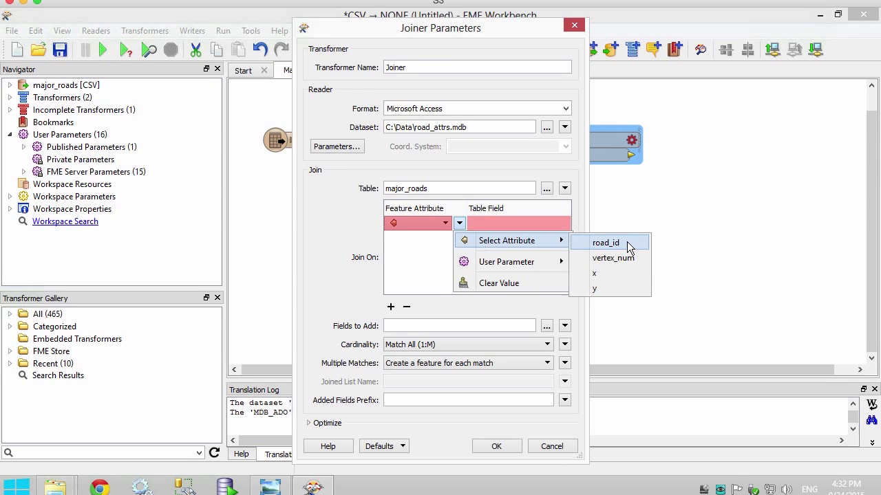
pyautogui.click(627, 241)
pyautogui.click(559, 226)
pyautogui.click(556, 223)
pyautogui.click(402, 193)
pyautogui.click(457, 327)
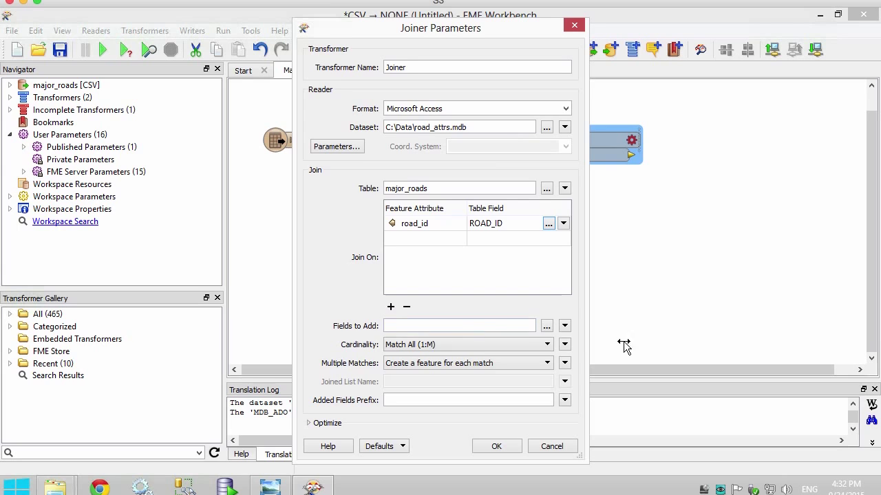
pyautogui.click(547, 327)
pyautogui.click(490, 308)
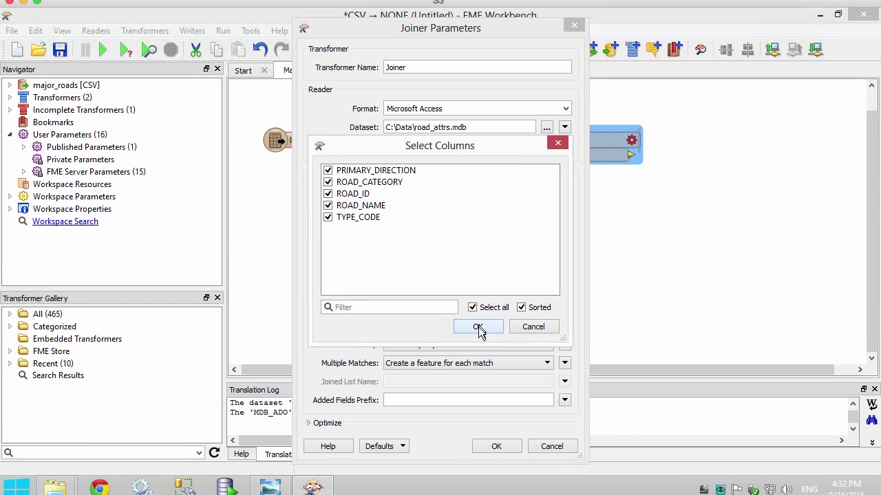
pyautogui.click(480, 327)
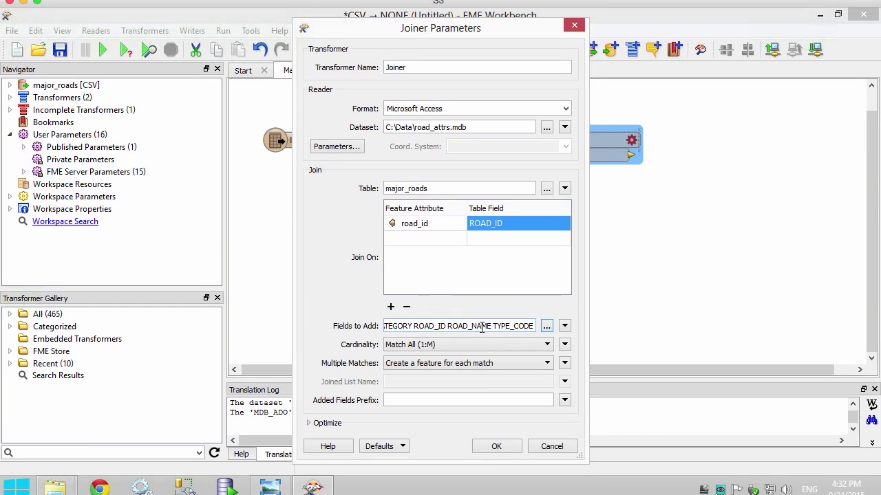
pyautogui.click(495, 448)
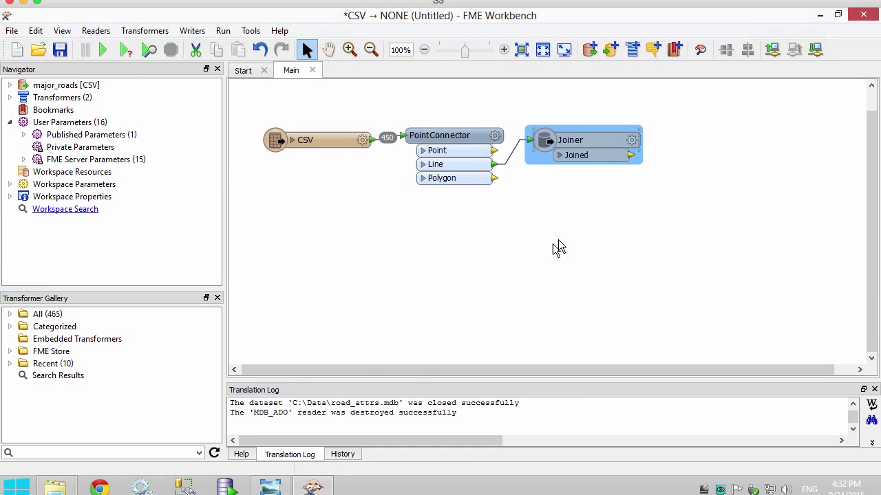
# - Add an Esri Shape writer saving to C:\Output with Shape File Definition set to Automatic
pyautogui.click(192, 31)
pyautogui.click(199, 48)
pyautogui.write('esri shp')
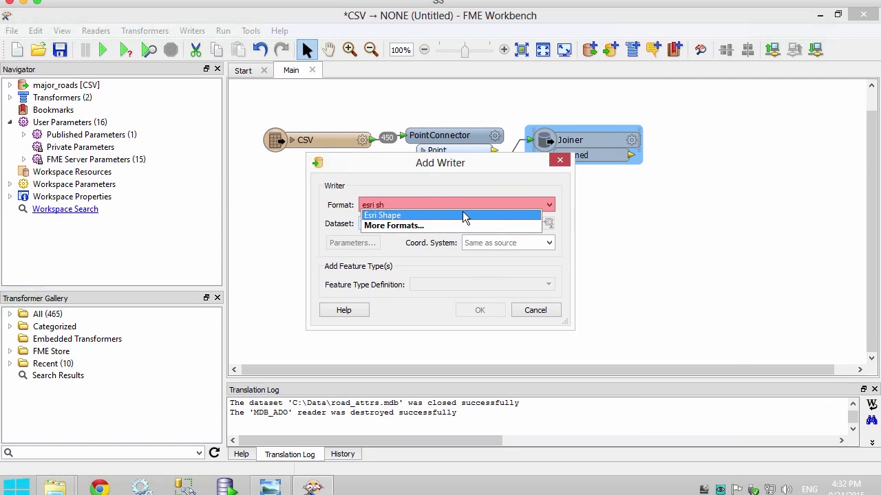
pyautogui.press('Return')
pyautogui.click(530, 224)
pyautogui.click(371, 356)
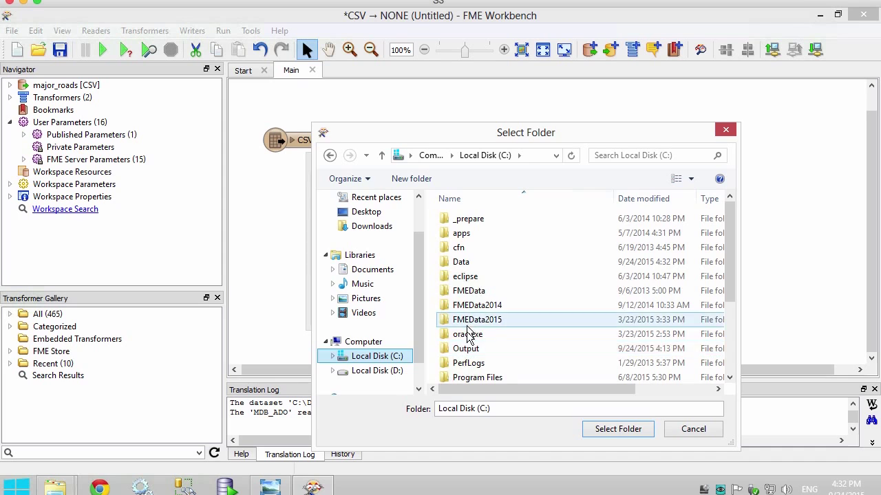
pyautogui.doubleClick(465, 346)
pyautogui.click(618, 429)
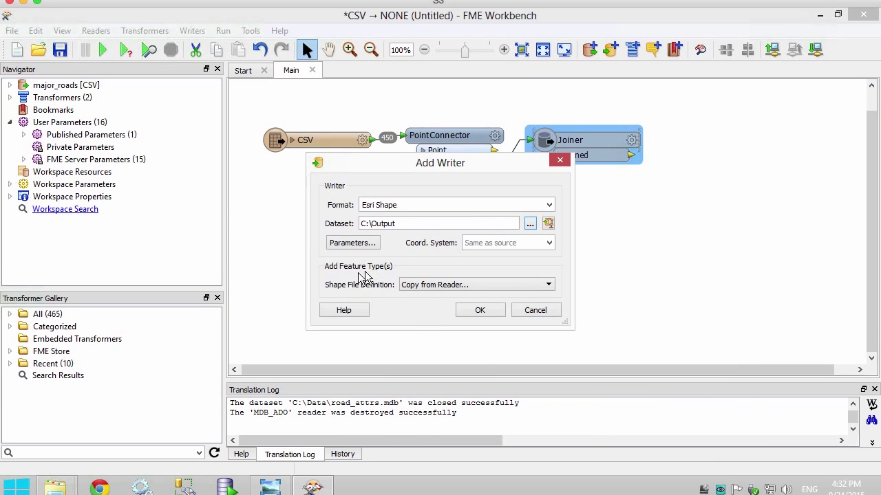
pyautogui.click(454, 288)
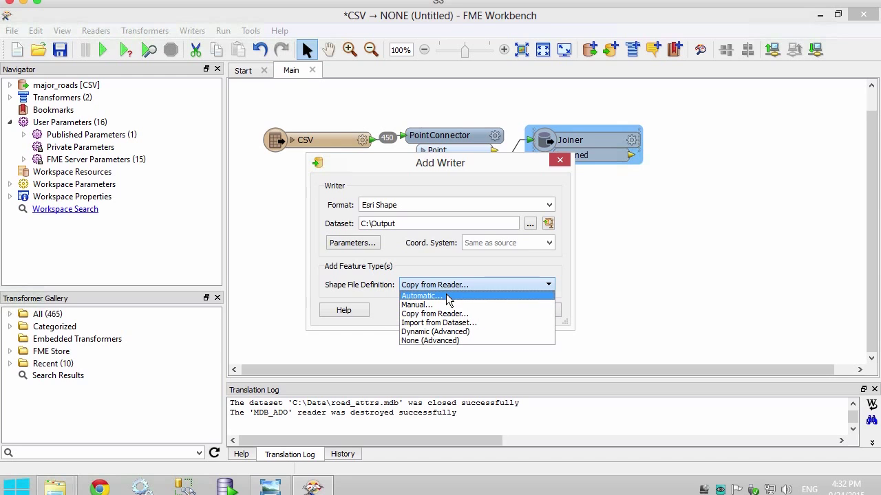
pyautogui.click(423, 297)
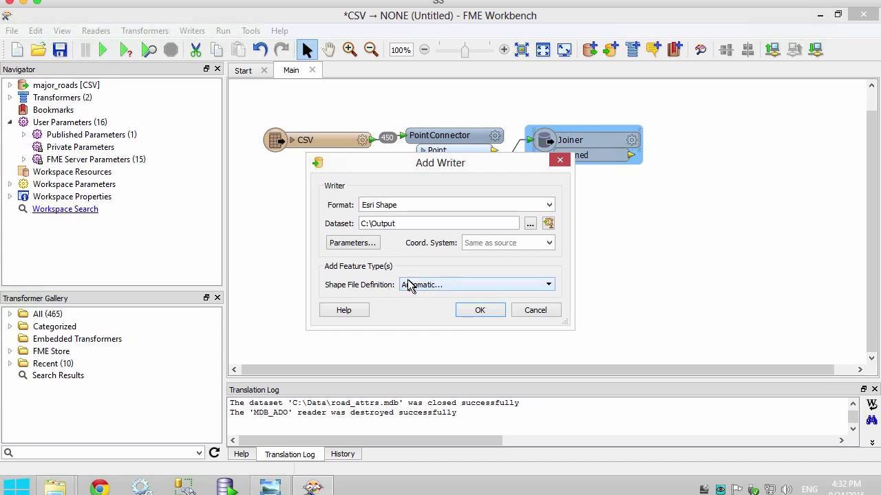
pyautogui.click(479, 310)
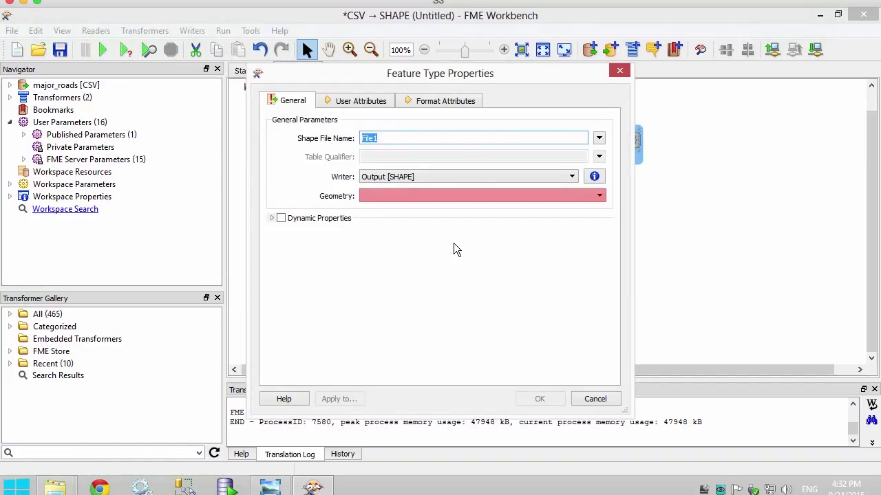
# - Name the shapefile feature type Roads with shape_polyline geometry
pyautogui.write('Roads')
pyautogui.click(555, 196)
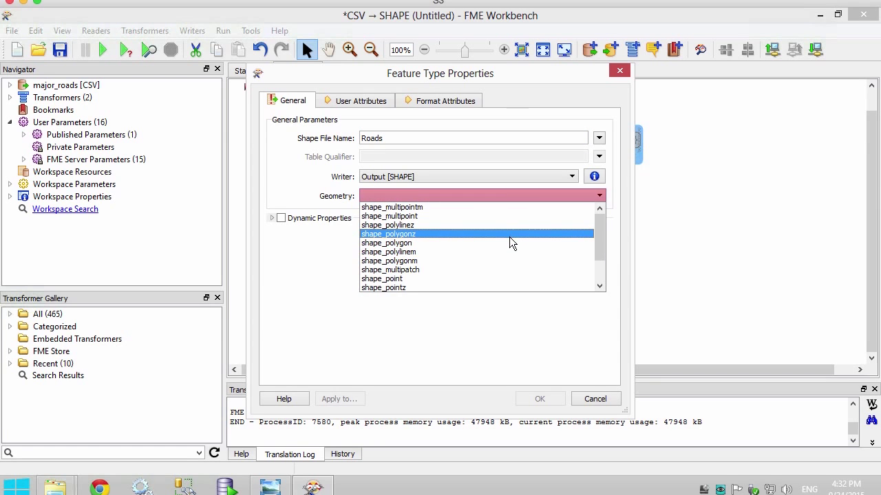
pyautogui.scroll(-2, 508, 239)
pyautogui.click(493, 260)
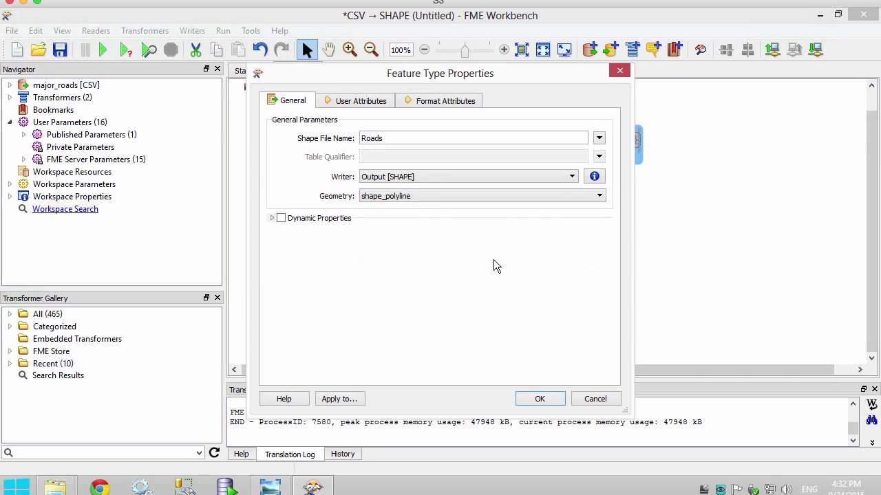
pyautogui.click(540, 399)
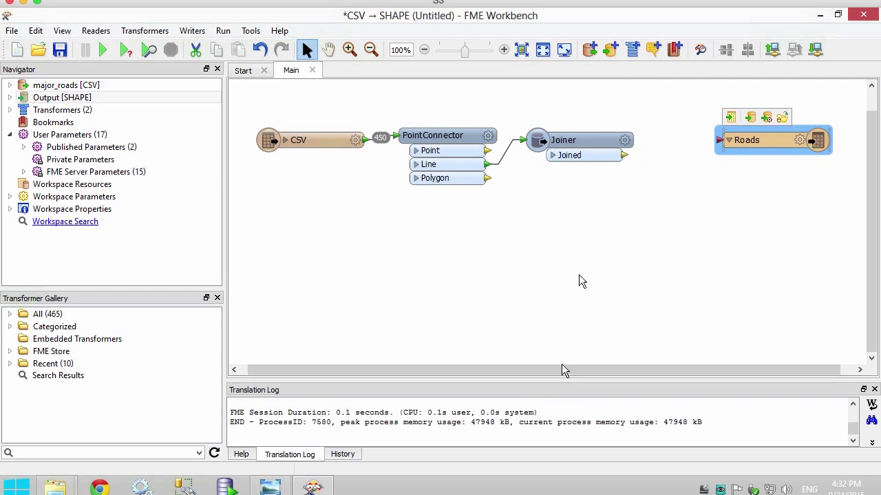
# - Connect the Joiner's Joined port to Roads and expand the joined attribute list
pyautogui.moveTo(623, 156); pyautogui.dragTo(719, 140)
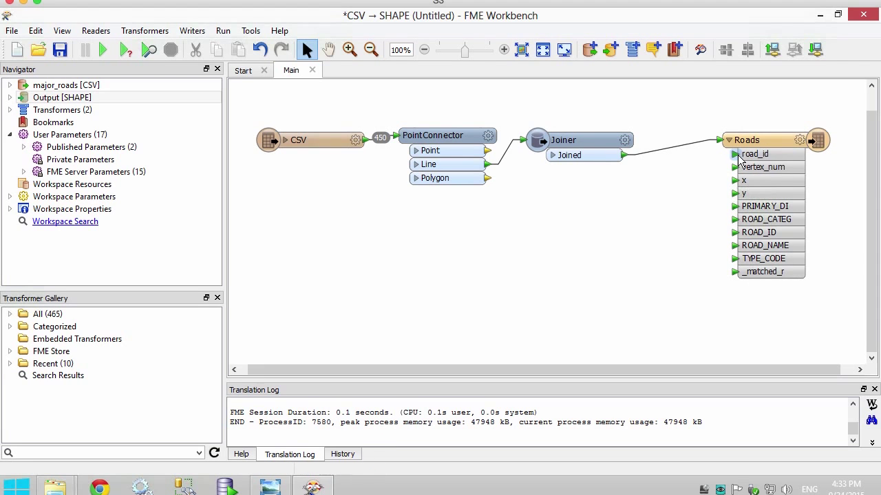
pyautogui.click(553, 156)
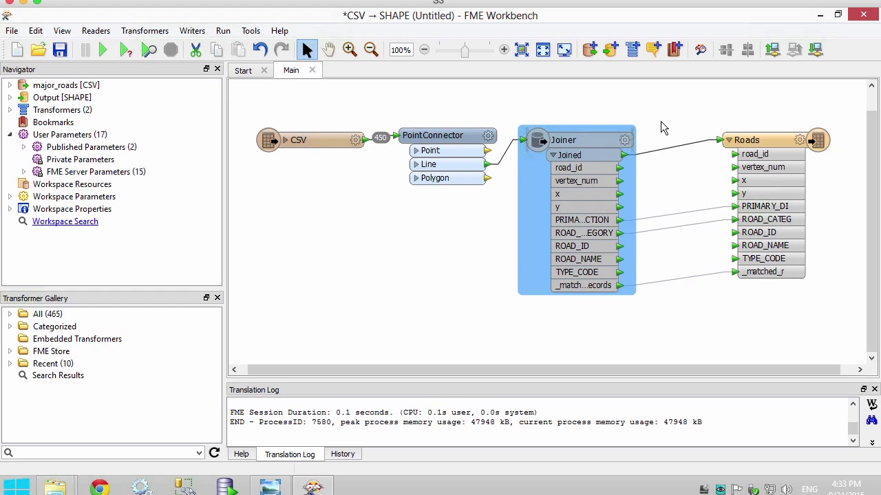
# - Remove road_id, vertex_num, x, y and _matched_r from the Roads output's manually defined attributes
pyautogui.doubleClick(798, 141)
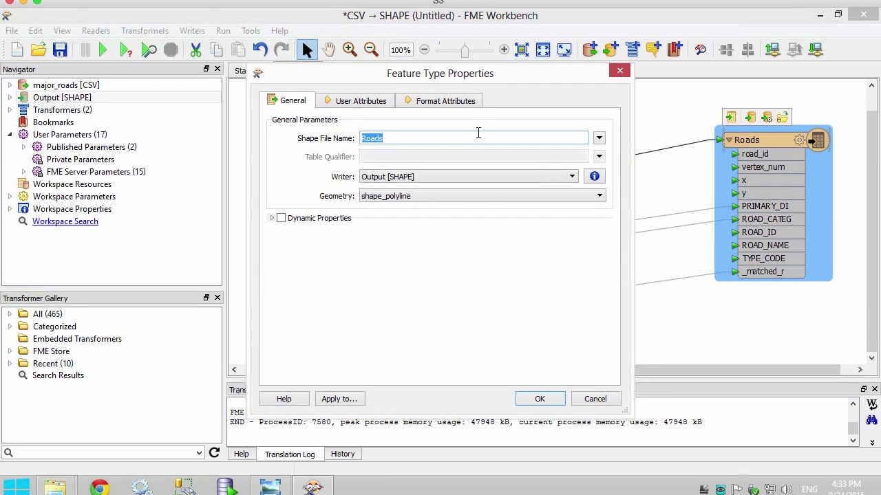
pyautogui.click(363, 102)
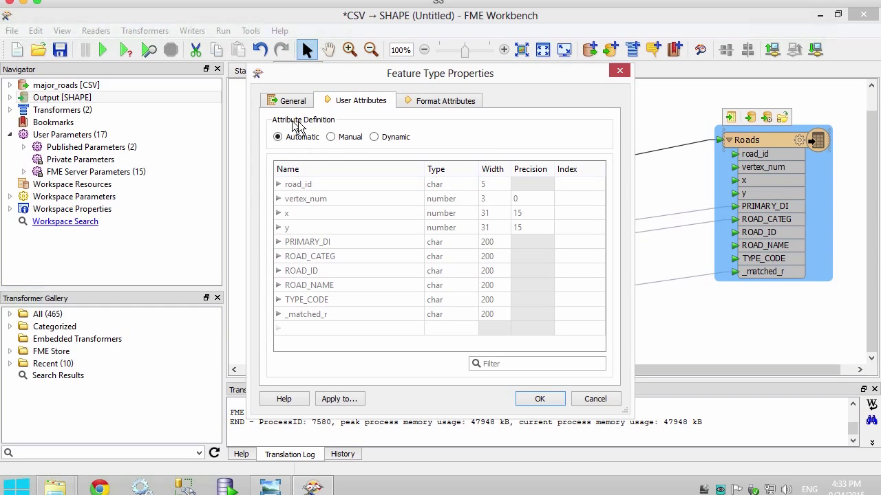
pyautogui.click(331, 137)
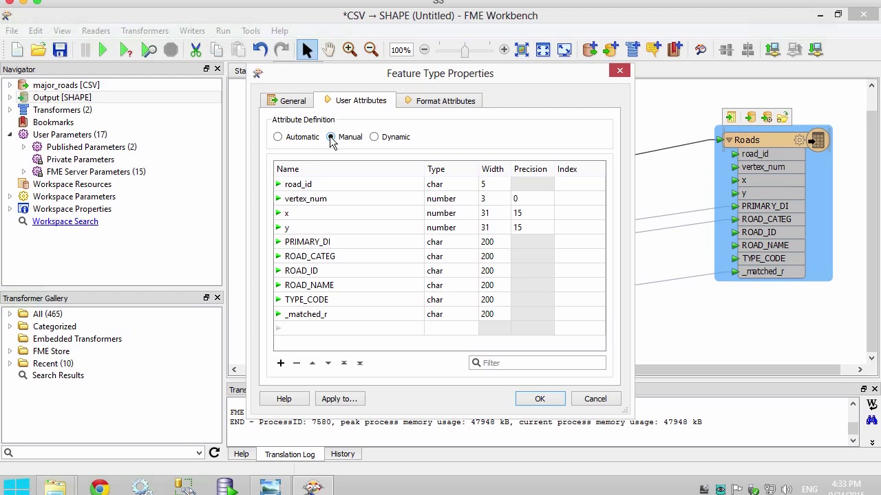
pyautogui.click(315, 185)
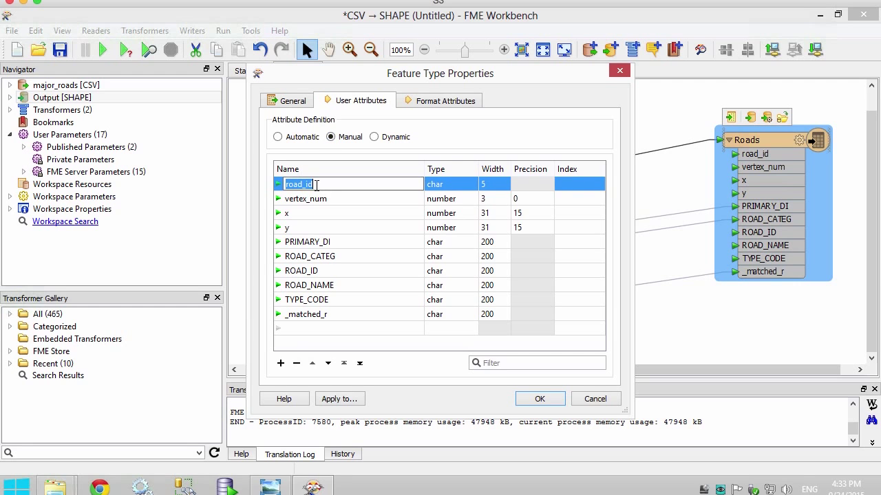
pyautogui.click(297, 363)
pyautogui.click(297, 363)
pyautogui.click(296, 363)
pyautogui.click(297, 363)
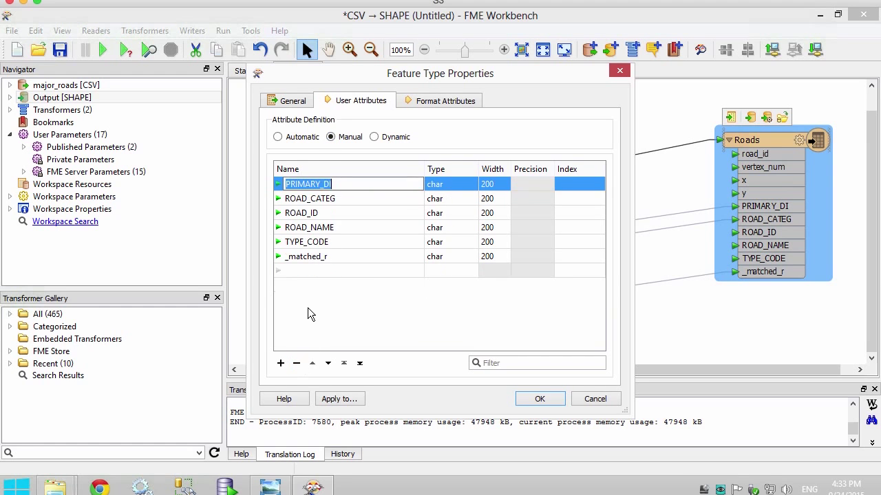
pyautogui.click(314, 259)
pyautogui.click(297, 363)
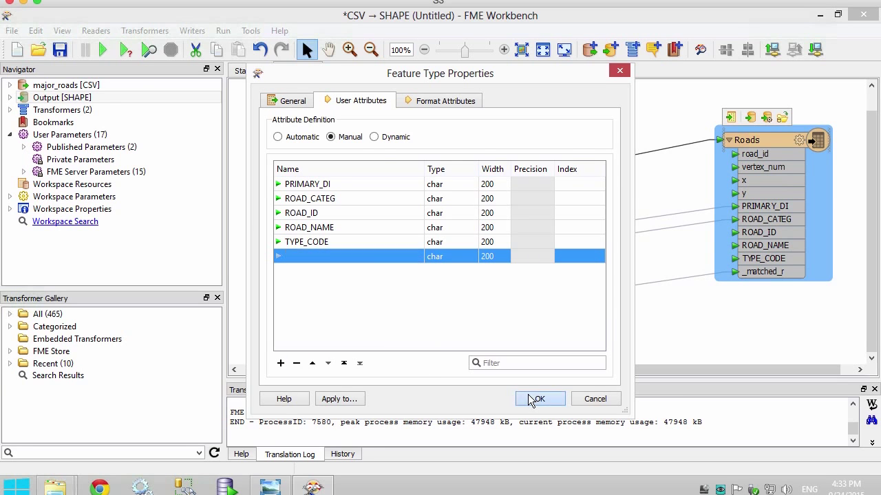
# - Rerun the translation to write 48 Roads features, then inspect the written Roads data
pyautogui.click(108, 55)
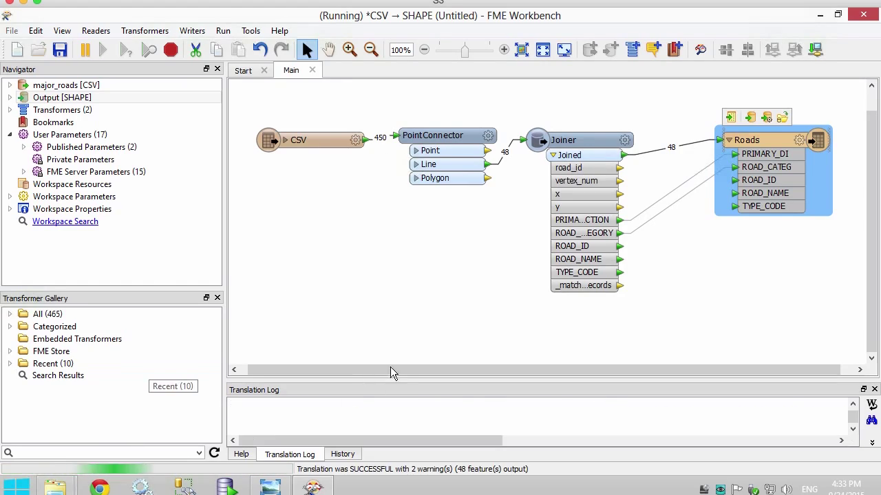
pyautogui.rightClick(780, 142)
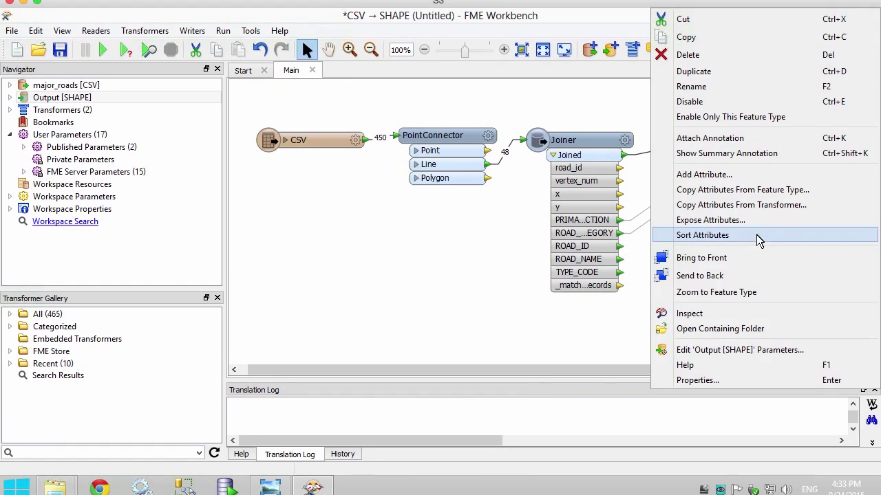
pyautogui.click(715, 313)
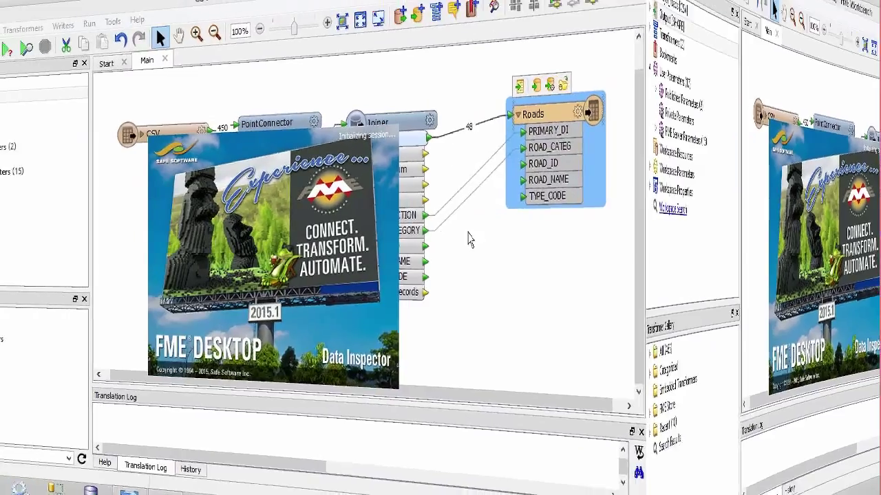